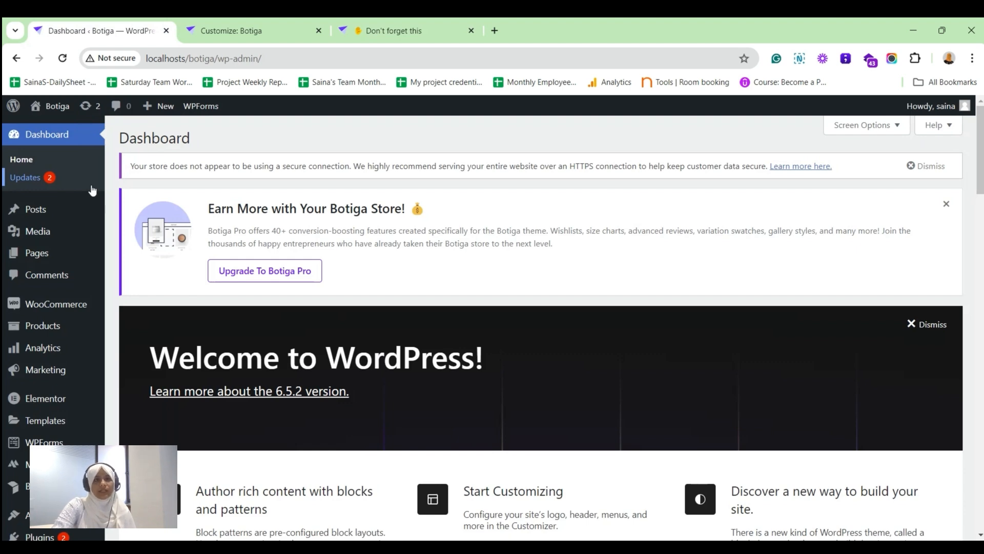
- Open the Main menu for editing in the Botiga theme customizer
left_click(225, 30)
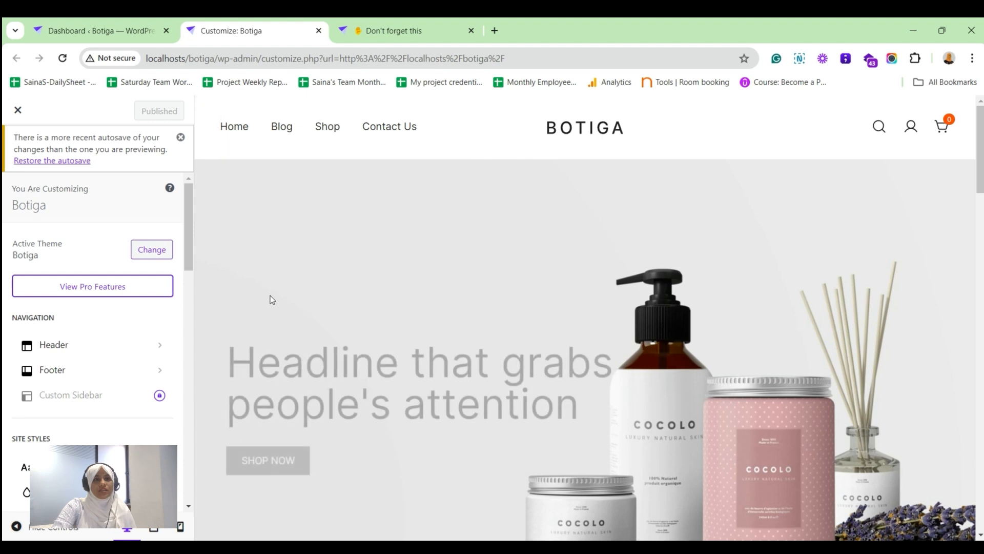
scroll(270, 299, "down", 3)
scroll(88, 400, "down", 8)
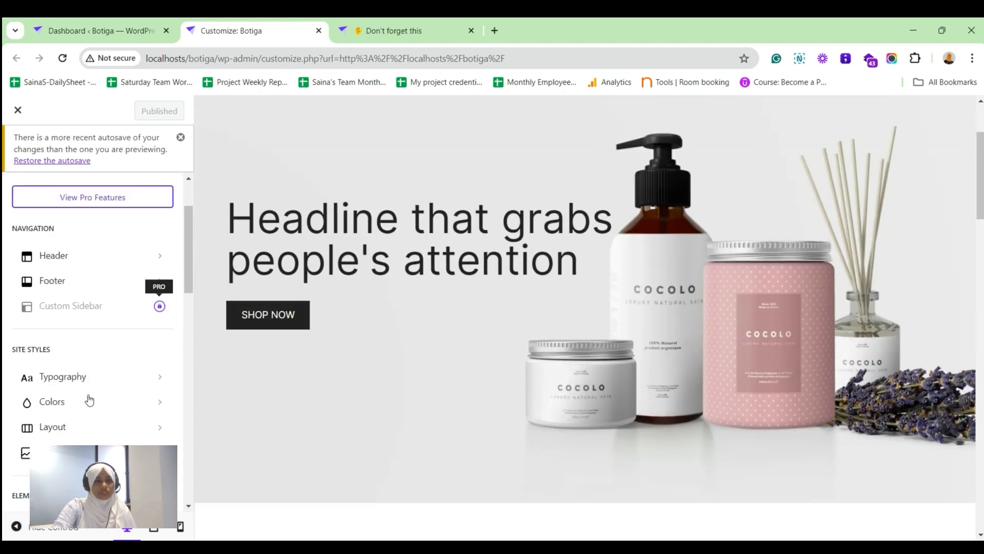
scroll(89, 399, "down", 6)
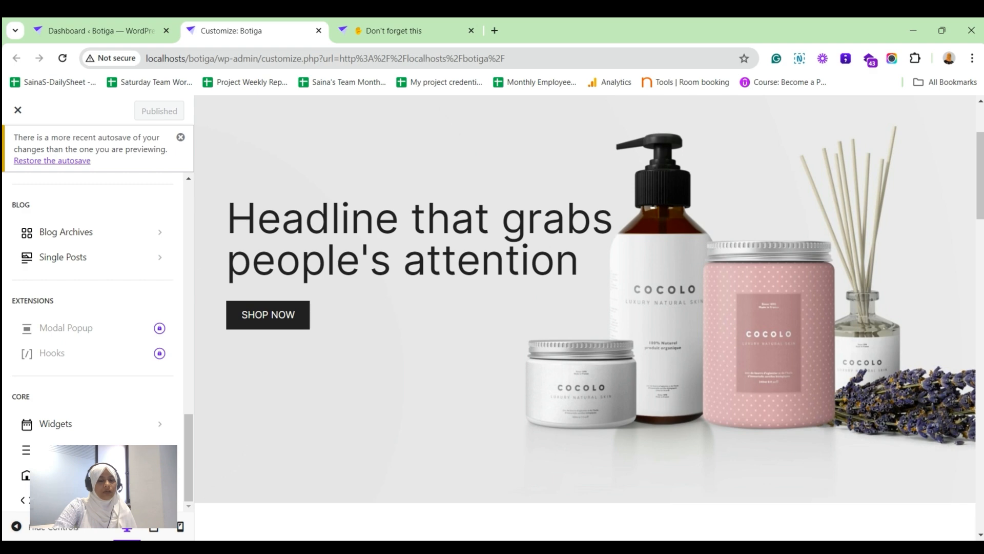
left_click(26, 450)
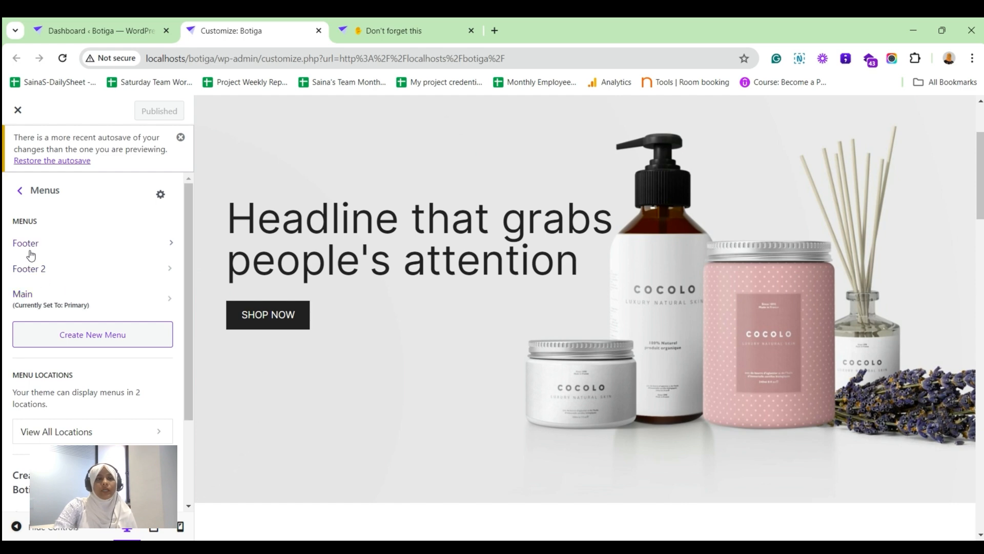
left_click(38, 291)
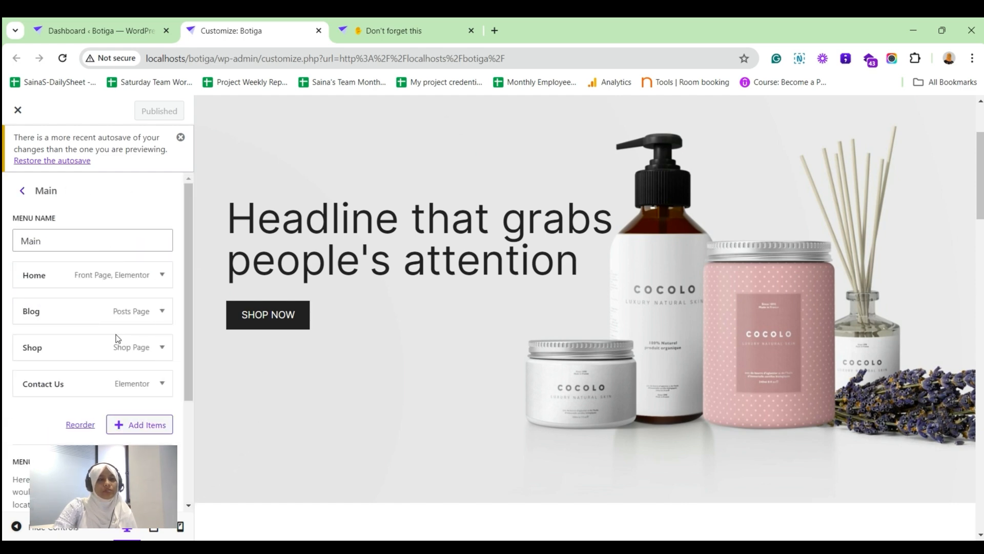
scroll(117, 337, "down", 1)
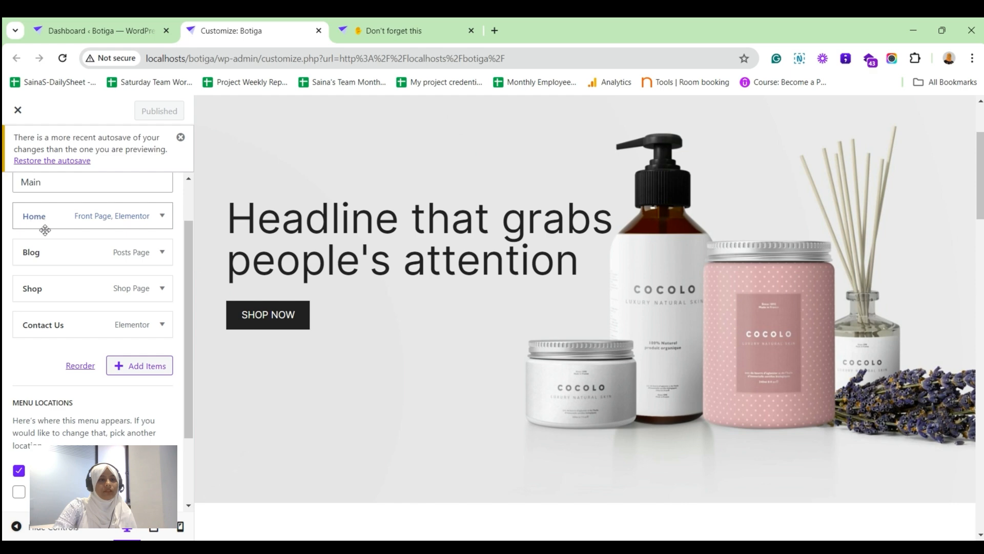
scroll(99, 252, "up", 1)
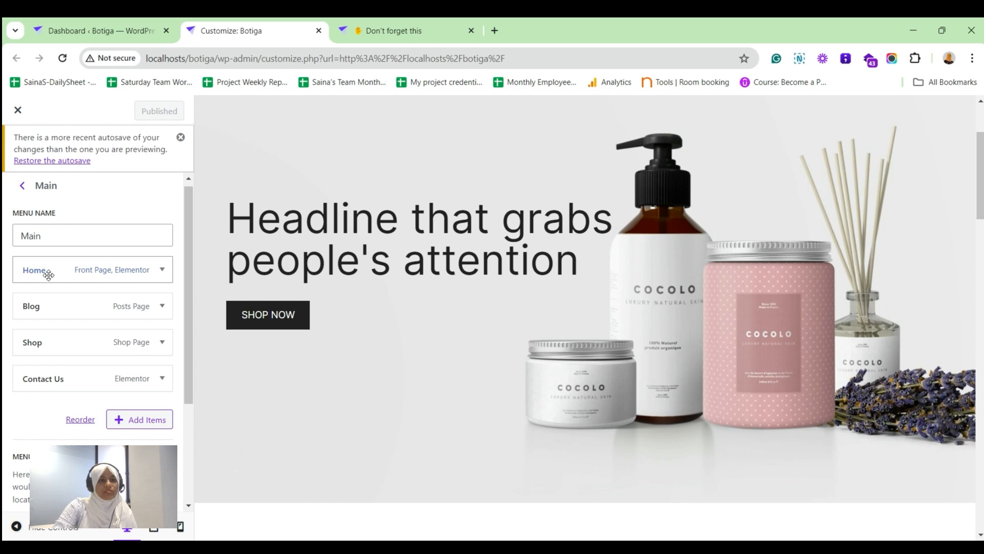
- Remove the Blog item from the Main menu
left_click(162, 306)
scroll(44, 410, "down", 6)
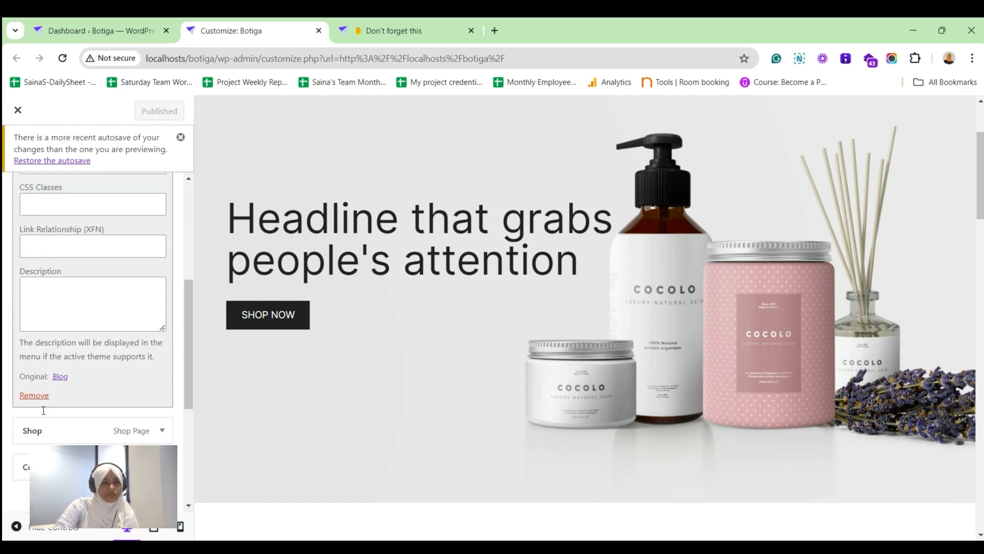
left_click(35, 301)
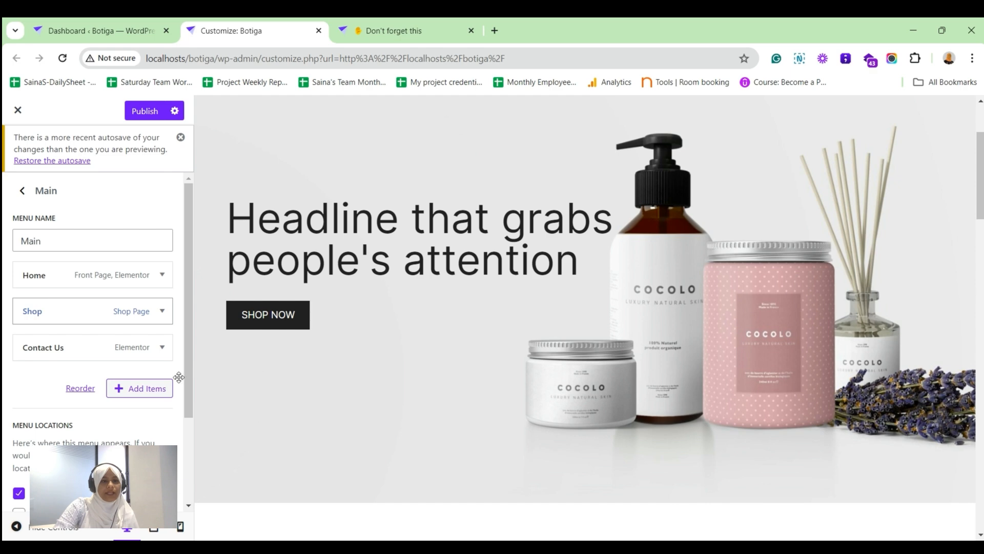
- Create a new page named "Category" and add it to the Main menu
left_click(145, 339)
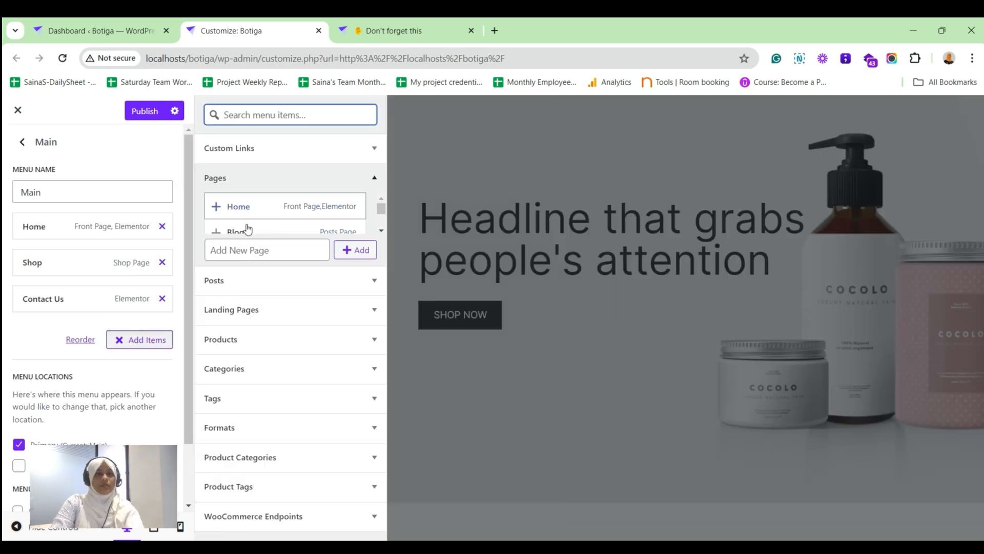
left_click(237, 250)
type("catego")
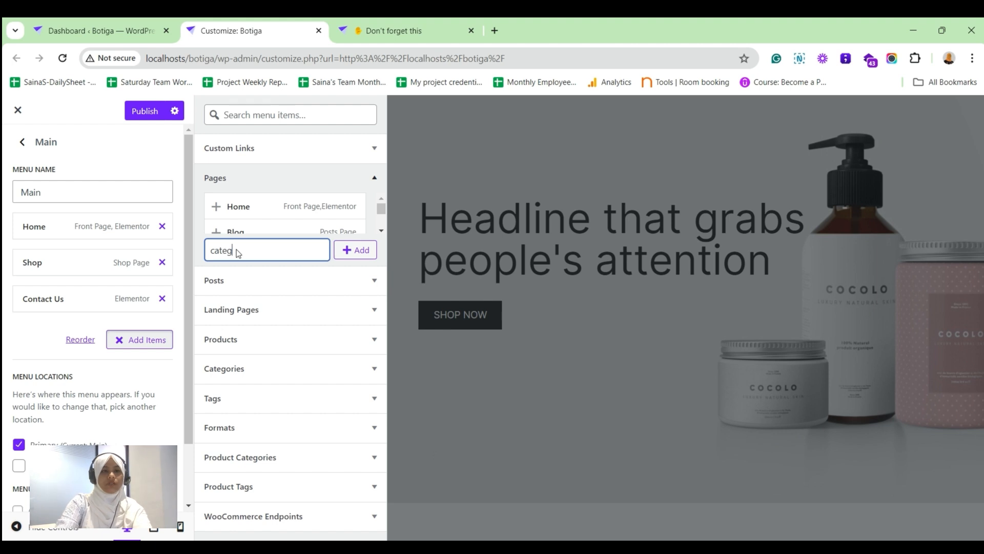
key("BackSpace")
key("BackSpace")
key("BackSpace")
key("BackSpace")
key("BackSpace")
key("BackSpace")
type("Category")
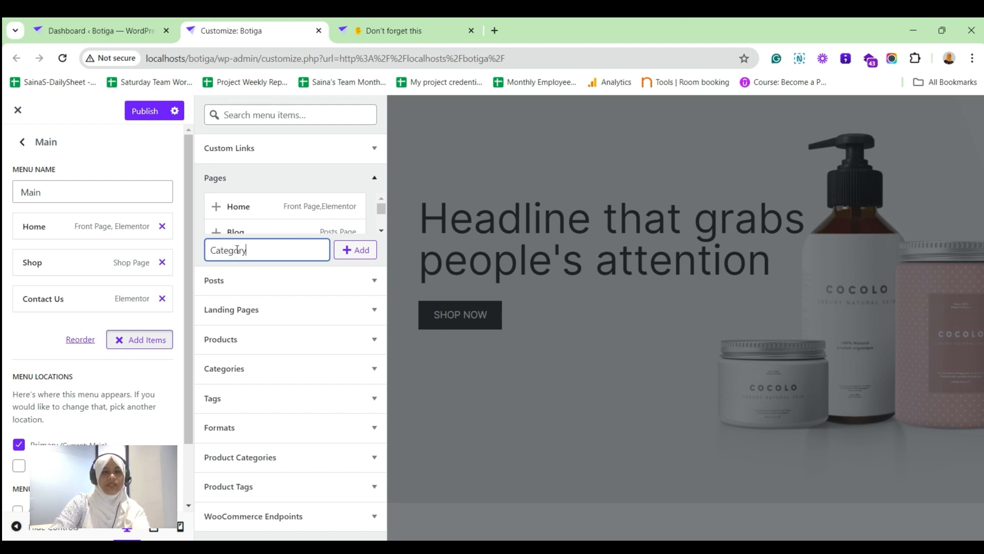
left_click(368, 254)
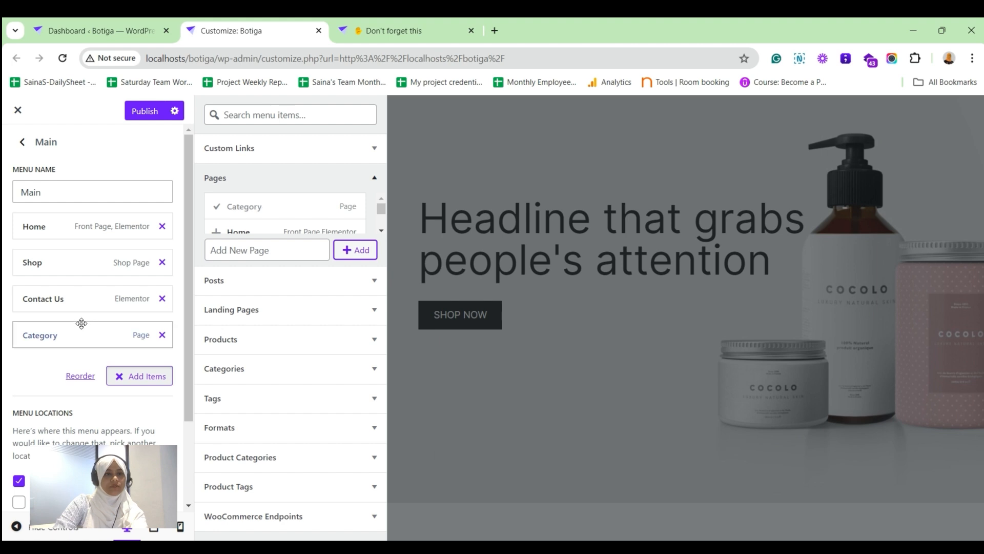
- Nest the Category item under Shop as a sub item and publish the menu changes
left_click_drag(52, 336, 49, 296)
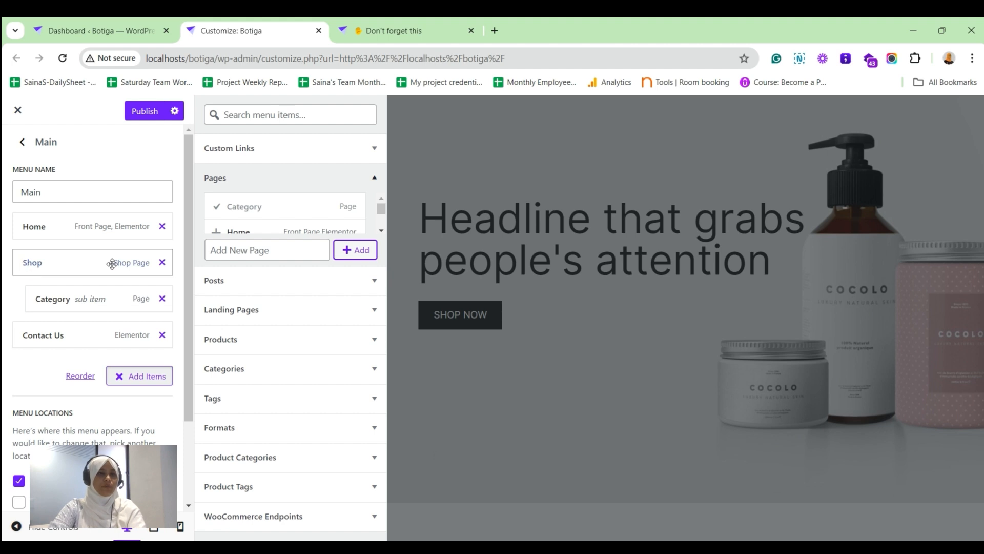
left_click(147, 110)
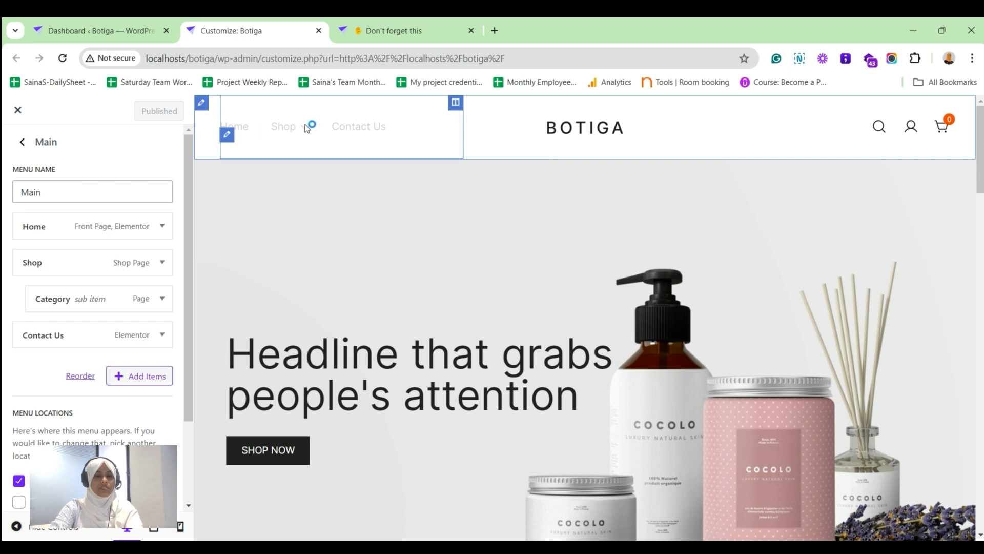
- Close the customizer and check the Shop submenu in the live site's header
left_click(18, 112)
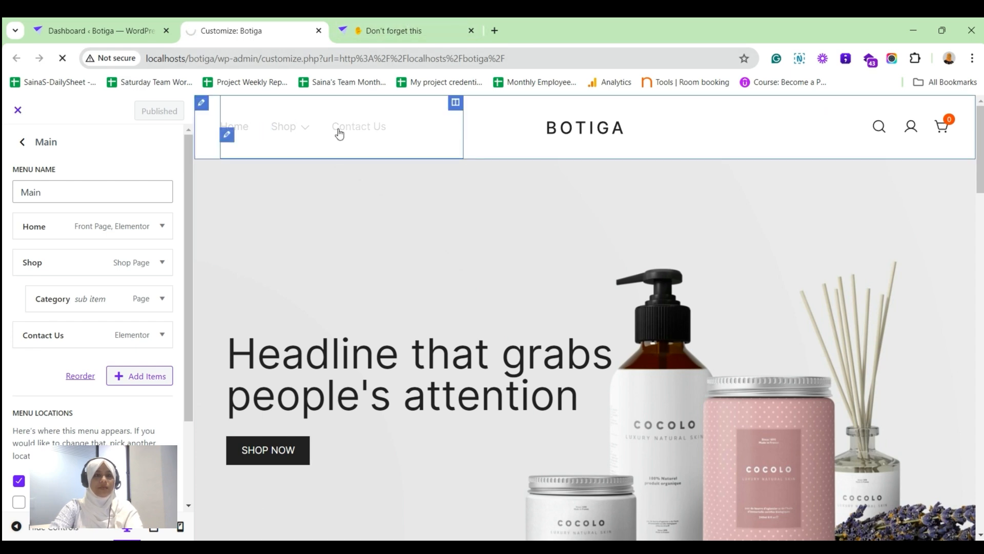
mouse_move(304, 132)
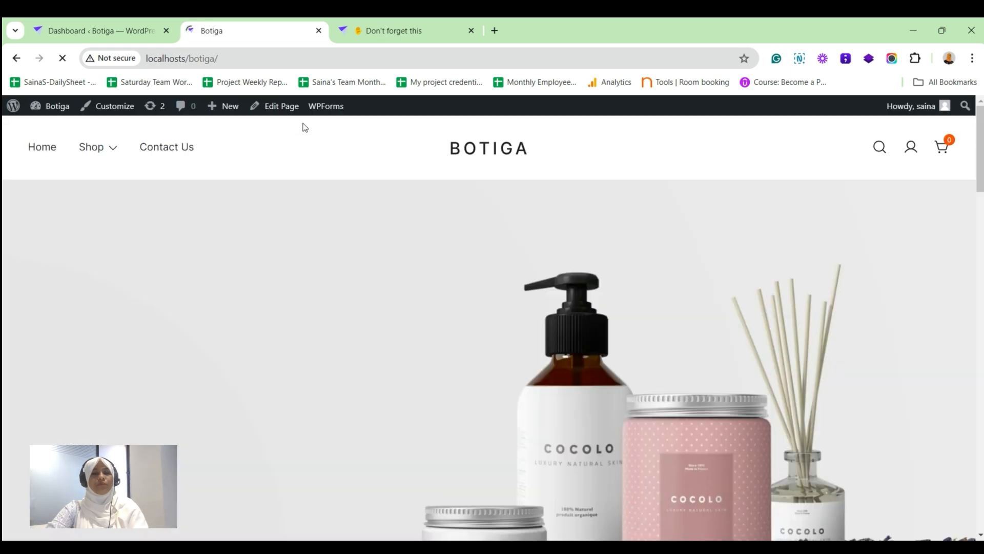
mouse_move(100, 150)
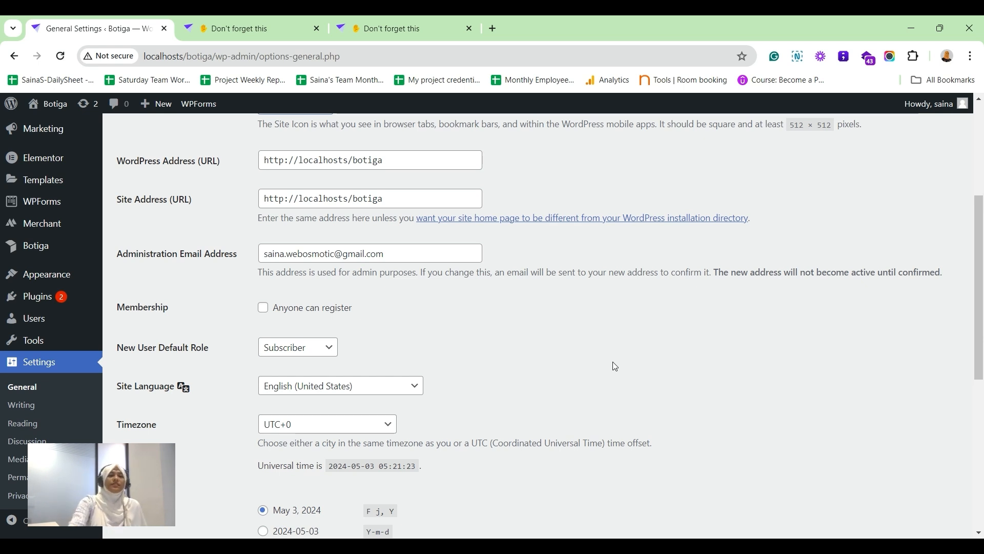
- Set the site's timezone to New York in the general settings and save the changes
left_click(293, 424)
key("n")
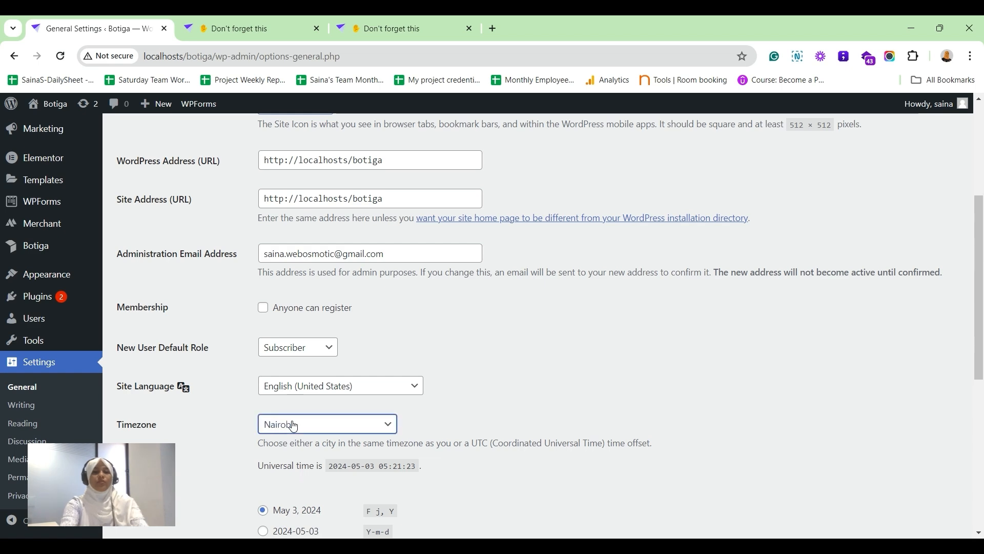
key("e")
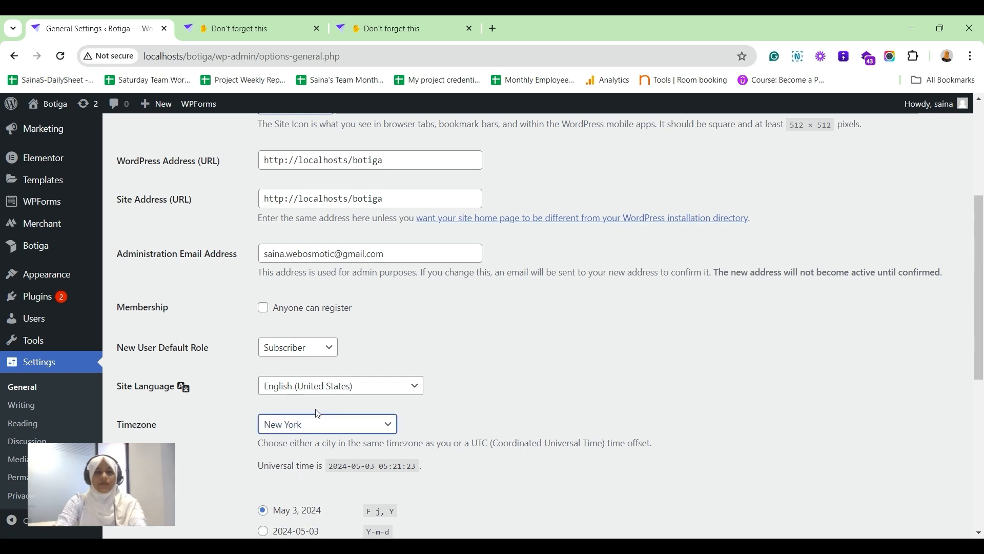
left_click(297, 404)
scroll(411, 402, "down", 7)
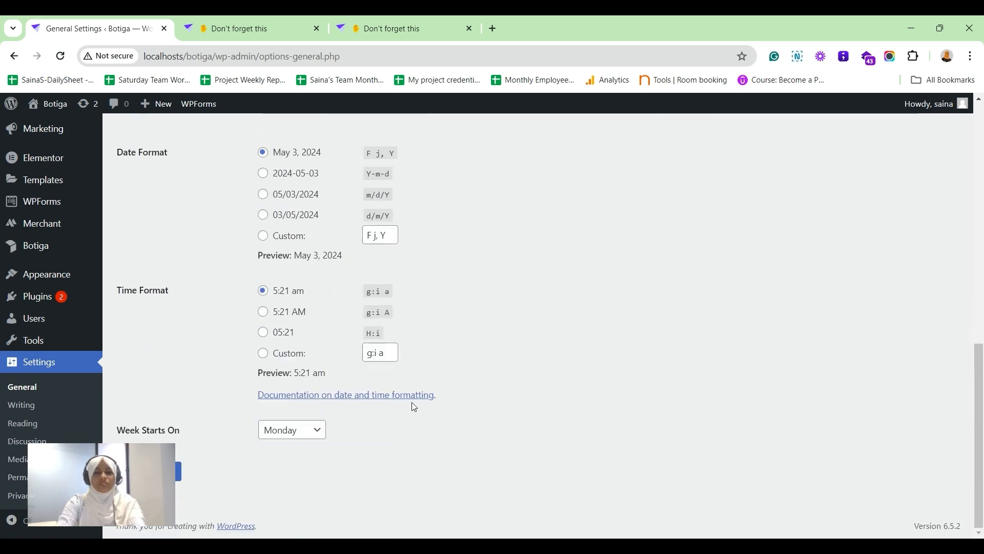
left_click(179, 471)
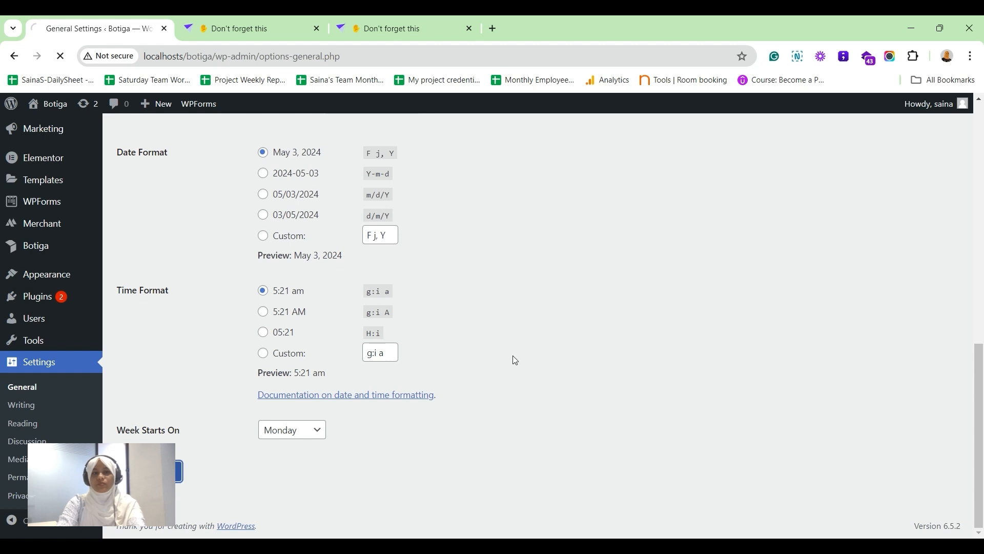